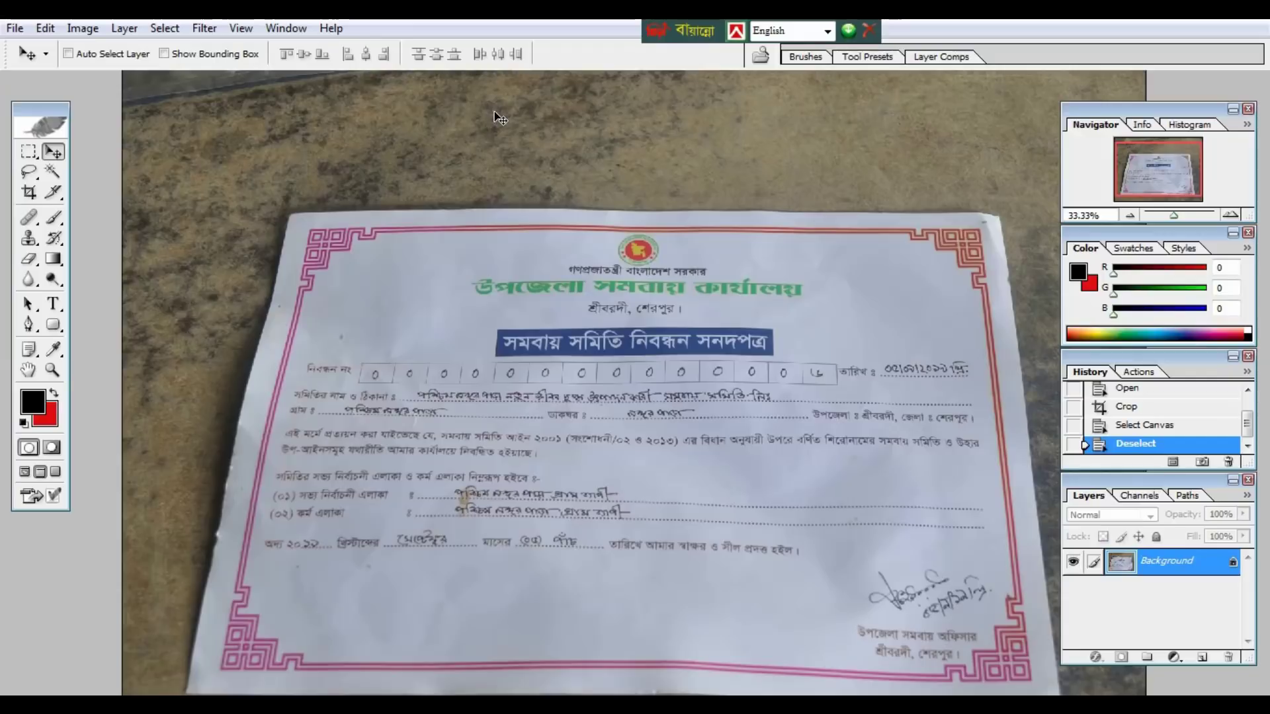
Zoom the certificate photo out to 25% and return from full screen to standard screen mode.
key("ctrl+minus")
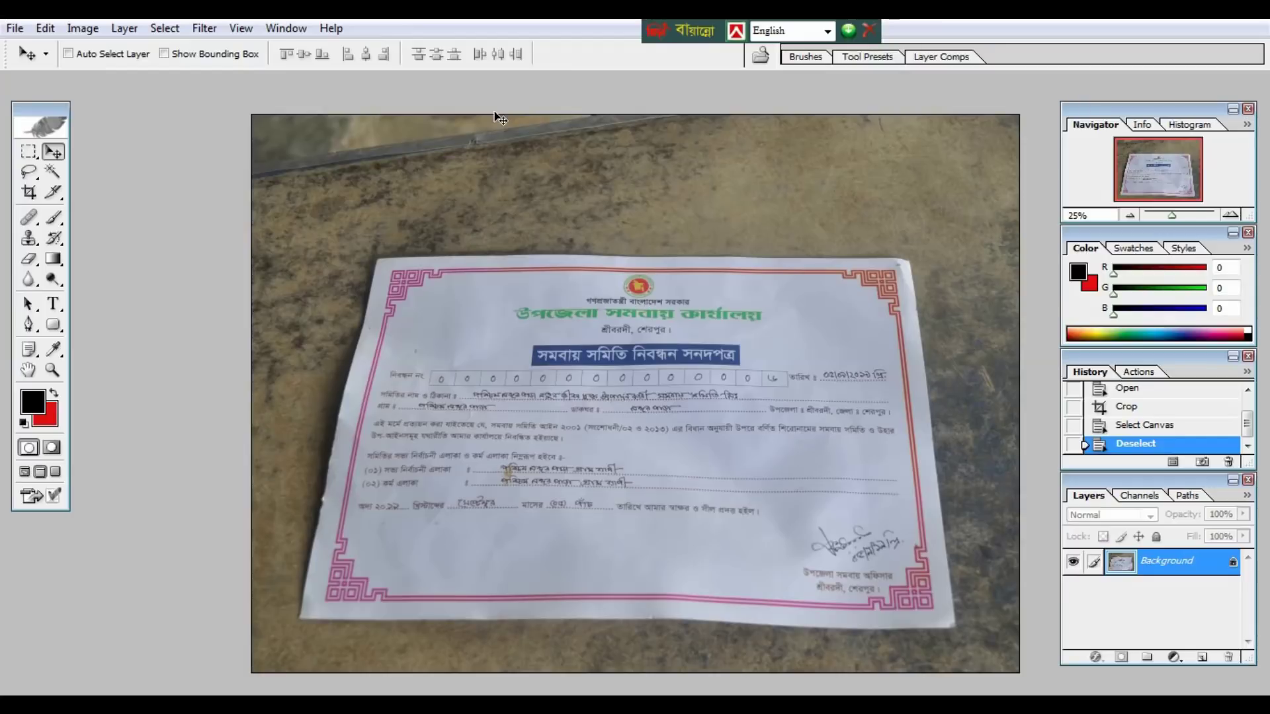
key("f")
key("f")
key("f")
key("f")
key("f")
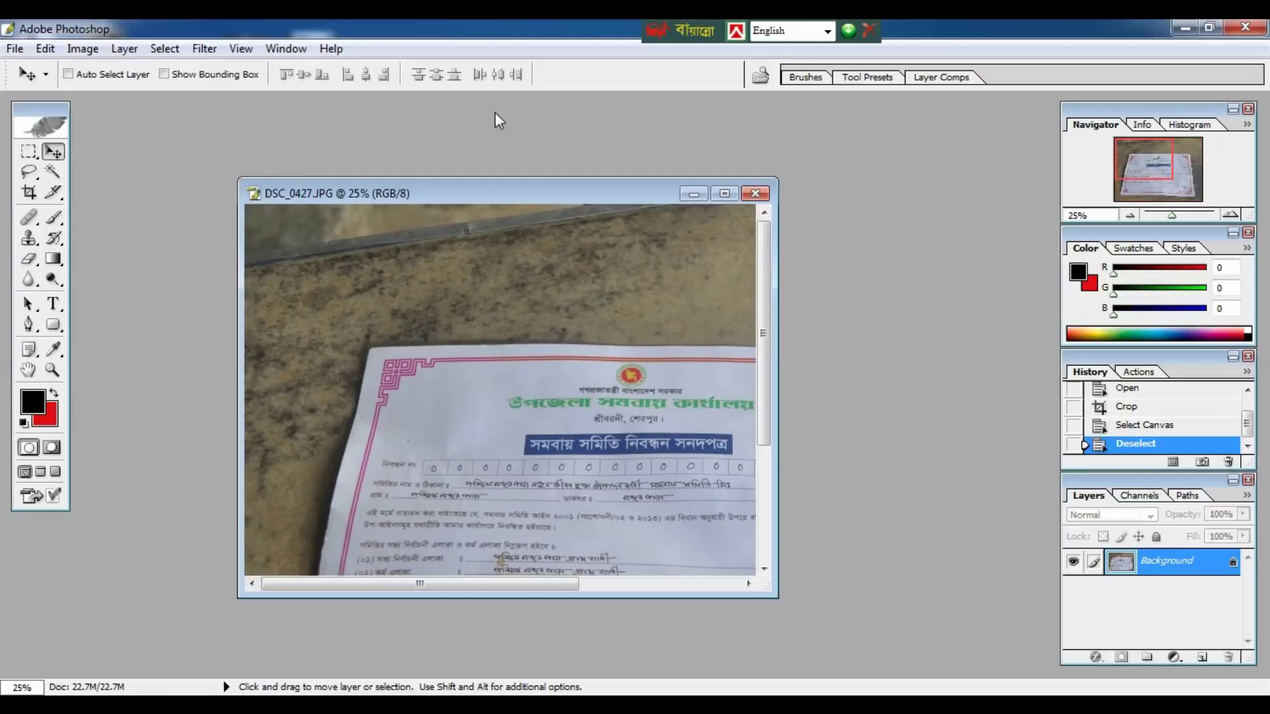
Create a blank A4 document and drag the certificate photo into it.
key("ctrl+n")
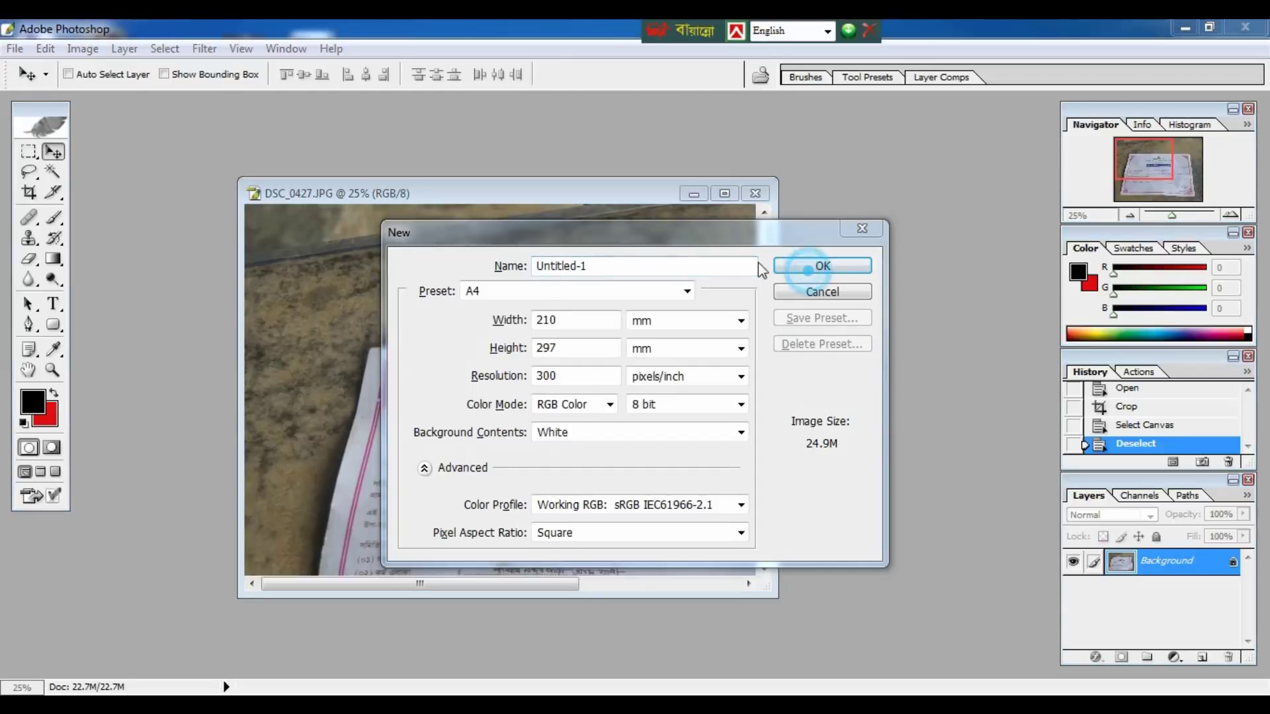
left_click(789, 264)
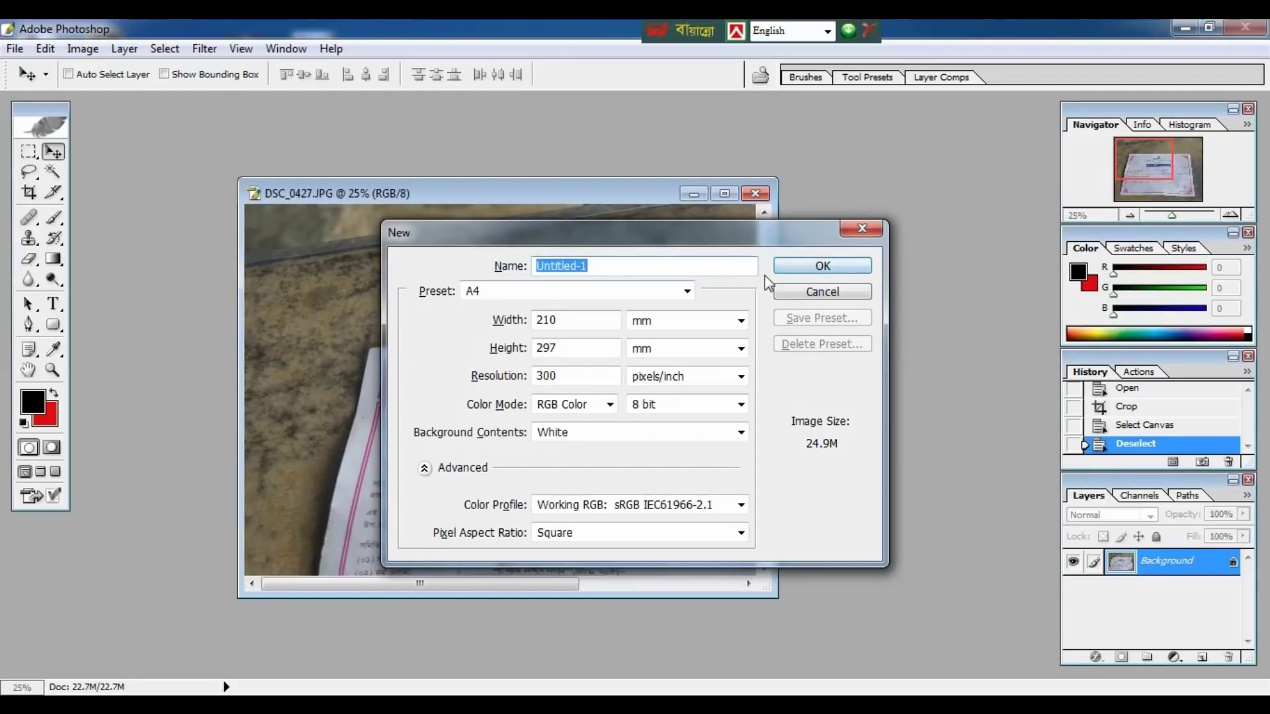
left_click(771, 272)
left_click(625, 293)
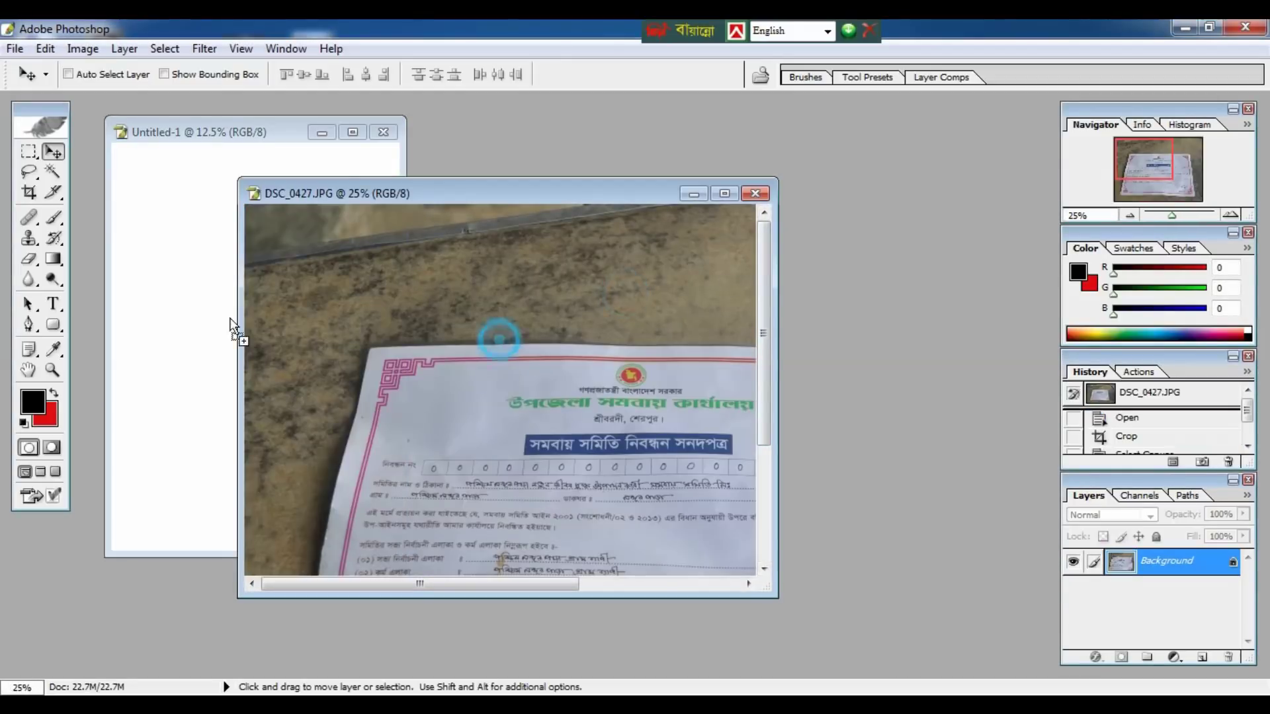
mouse_move(508, 343)
left_mouse_down()
mouse_move(181, 300)
mouse_move(205, 266)
left_mouse_up()
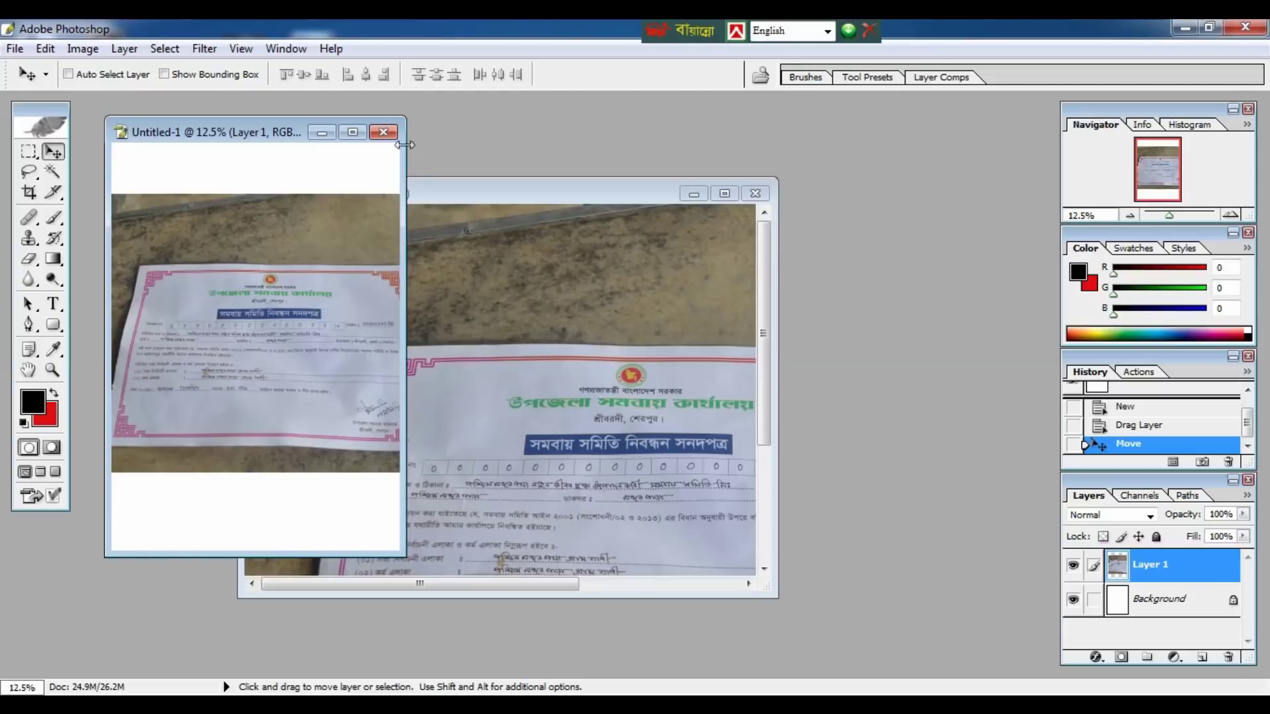
Close the A4 document without saving and maximize the DSC_0427 window.
left_click(383, 132)
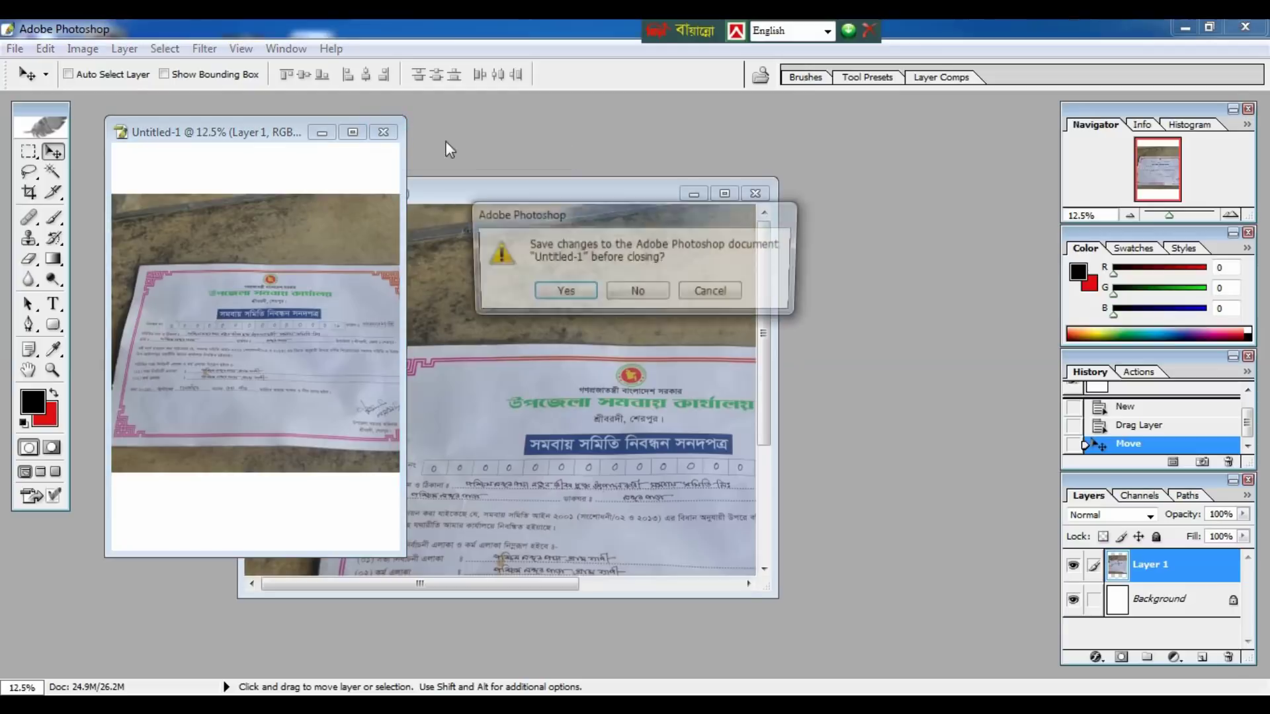
left_click(637, 291)
left_click(725, 193)
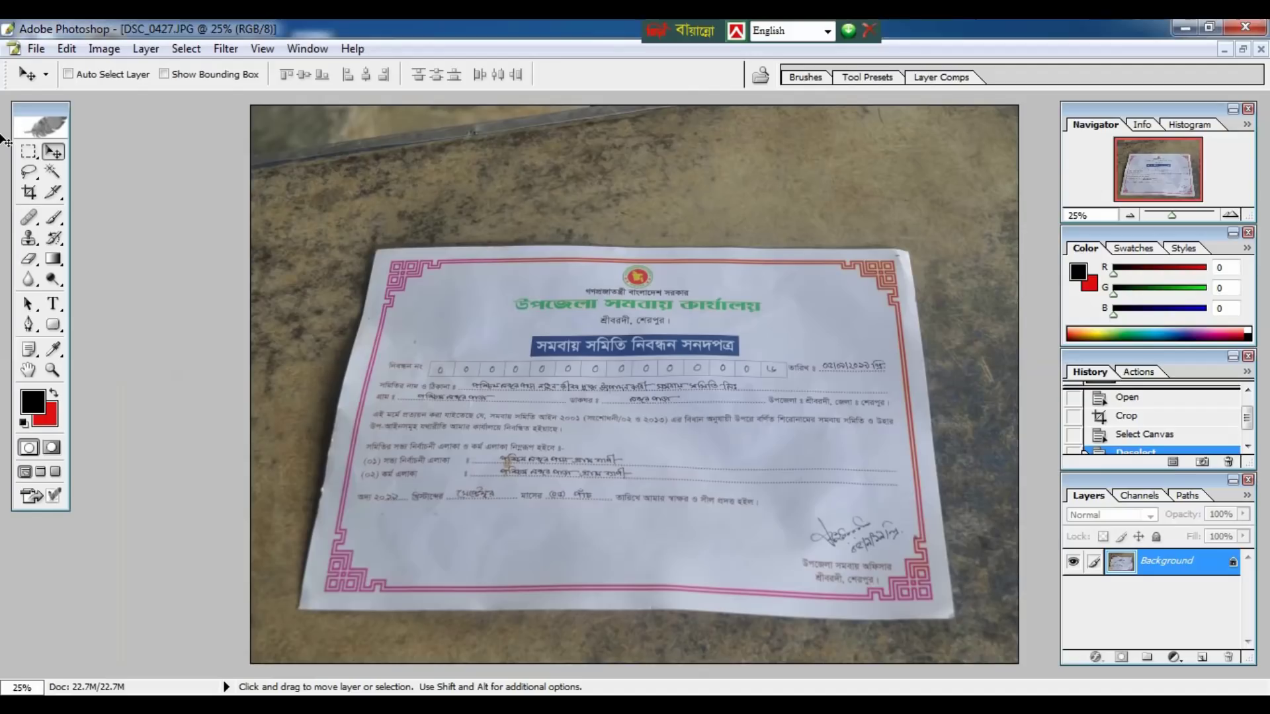
Crop to the certificate with cleared crop values, widening the bottom-left and raising the top edge.
key("c")
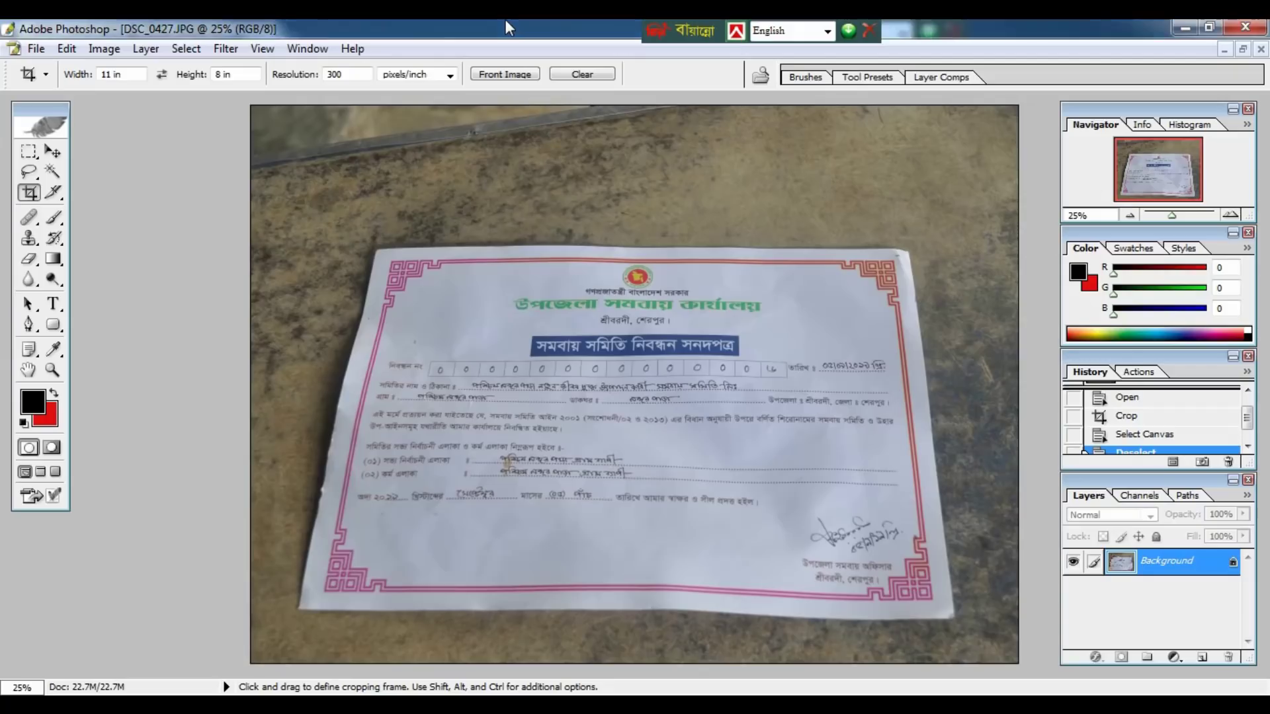
left_click(582, 75)
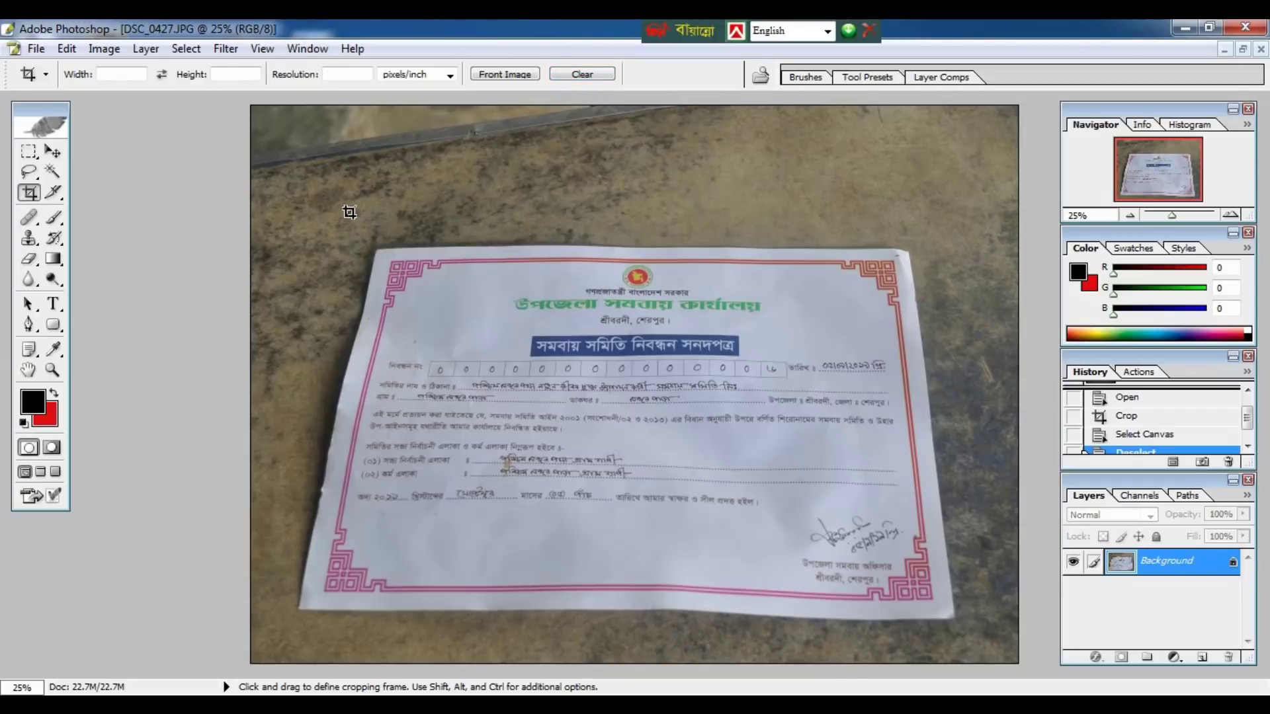
left_click_drag(325, 210, 956, 617)
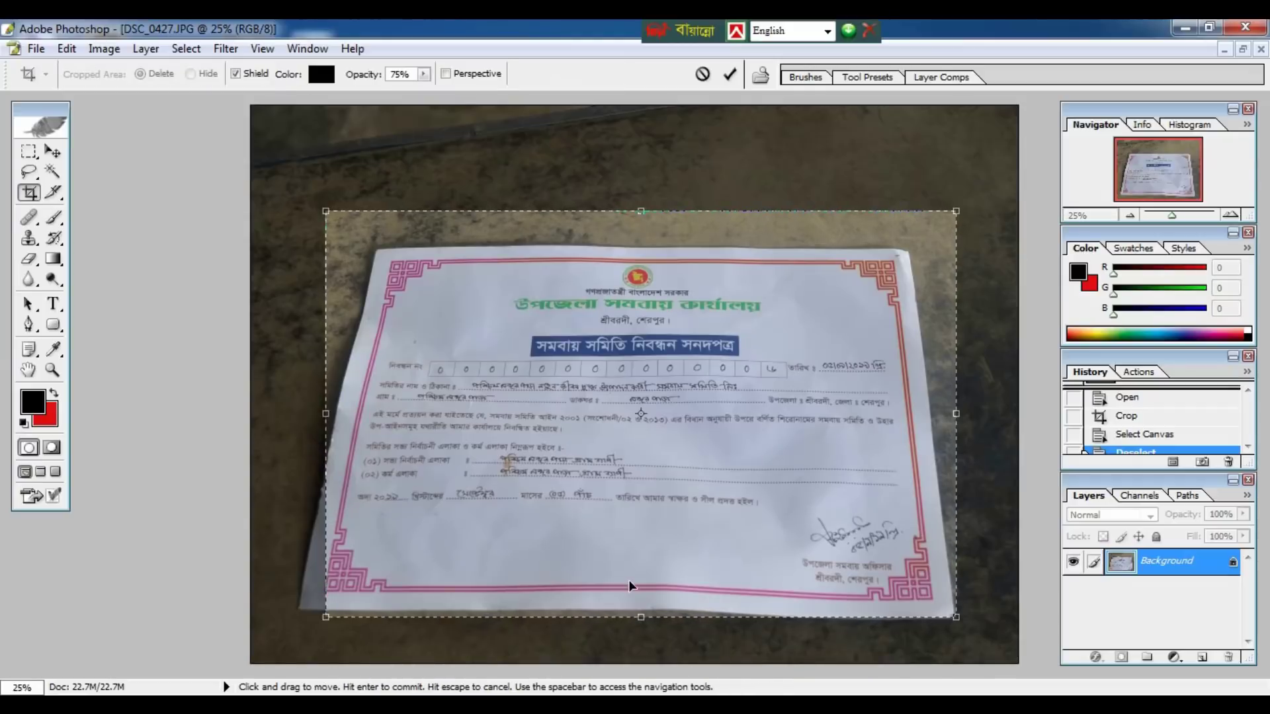
left_click_drag(326, 617, 304, 607)
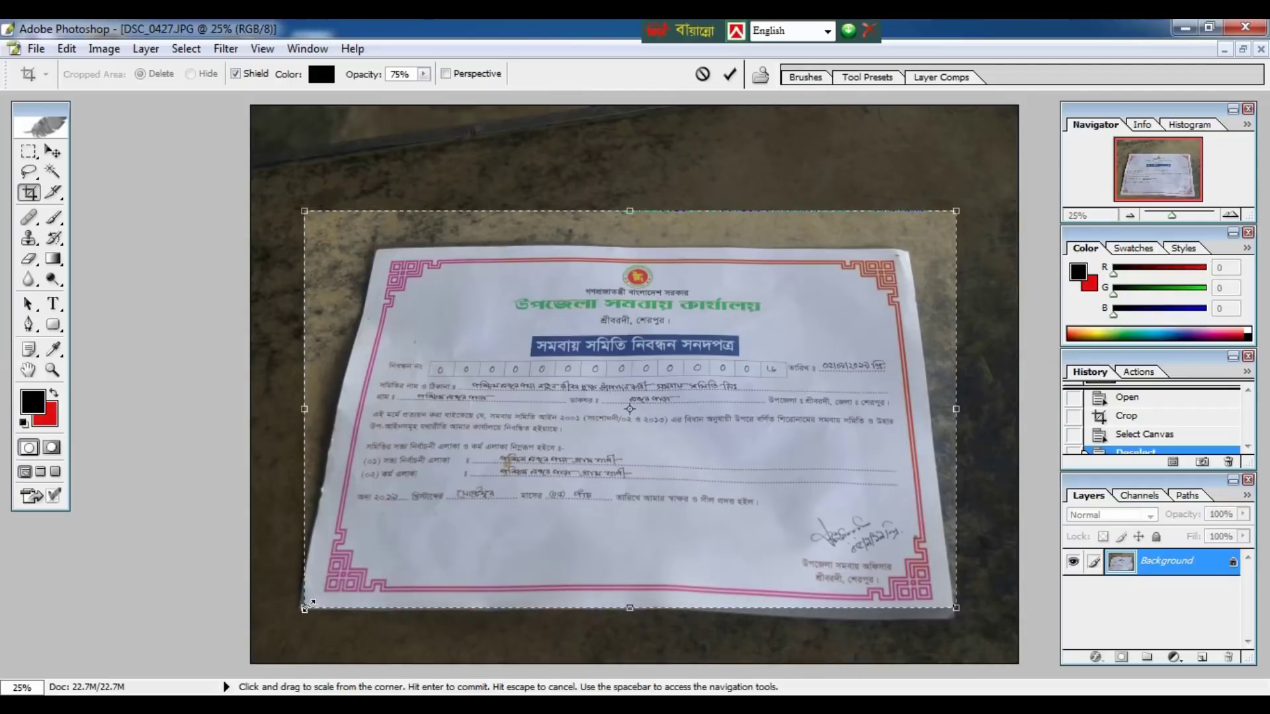
left_click_drag(630, 211, 630, 193)
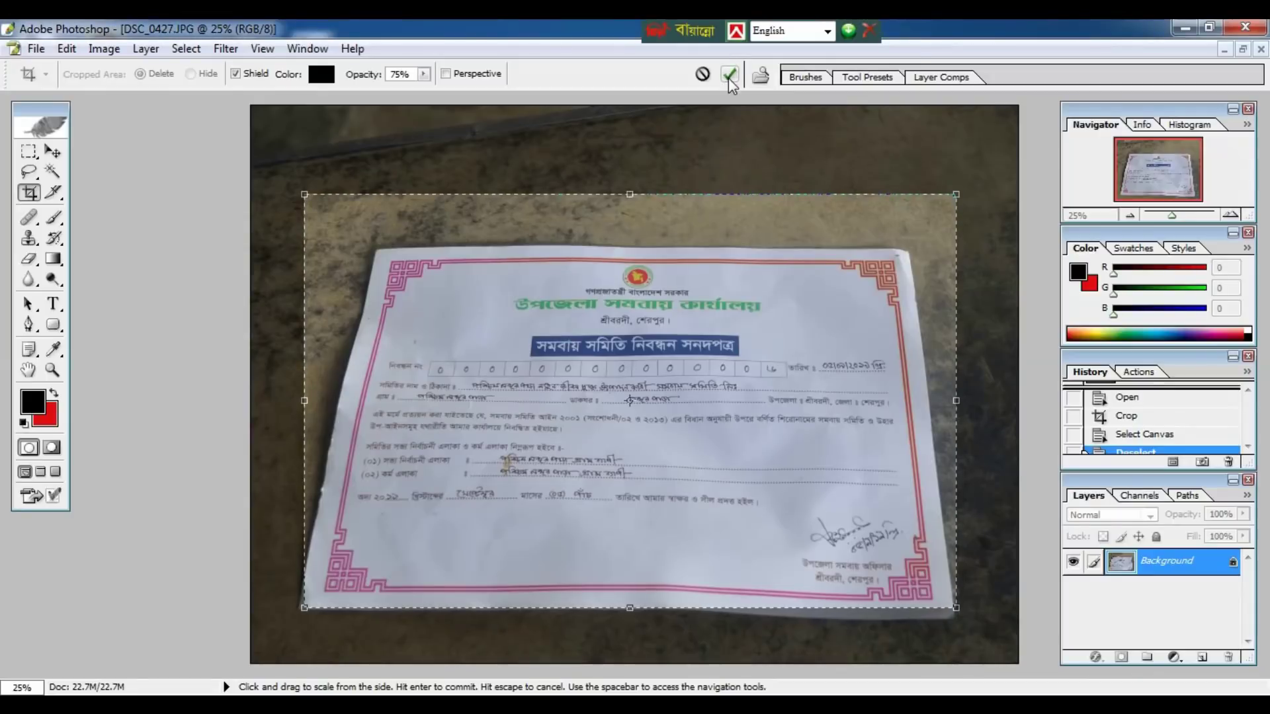
left_click(729, 75)
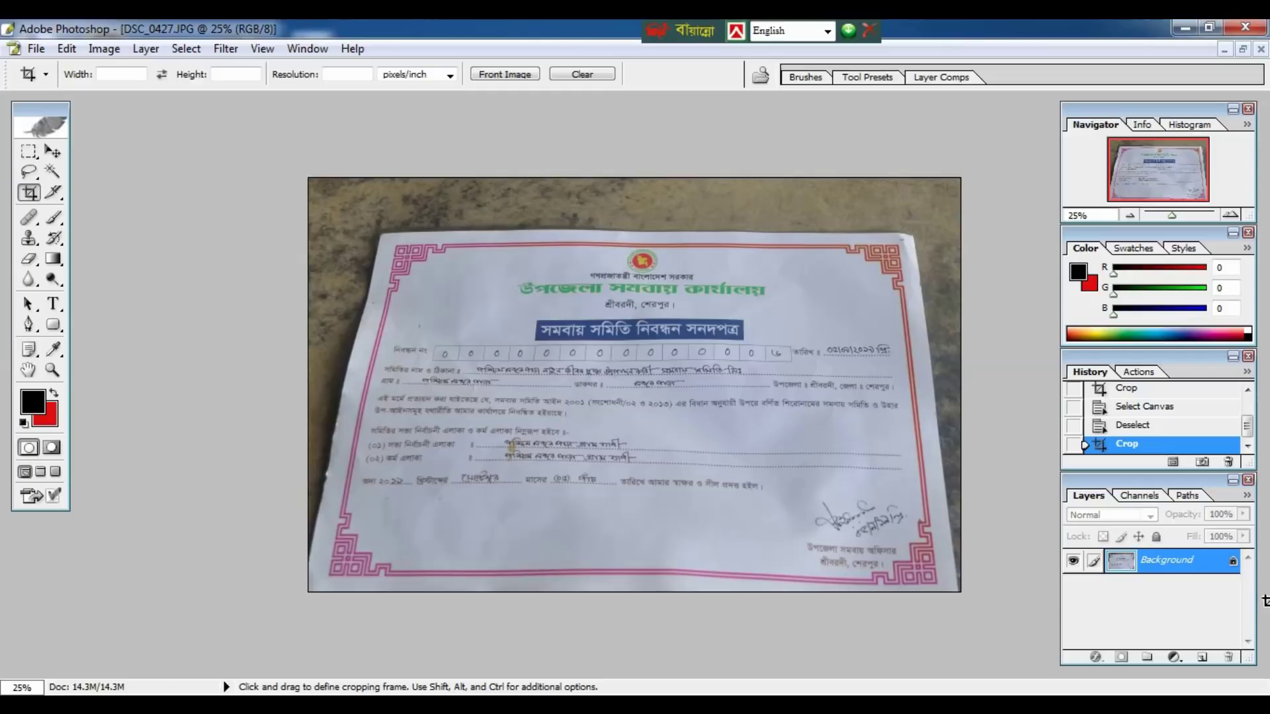
Distort the whole image, pulling the top-right and top-left corners up and outward.
key("ctrl+a")
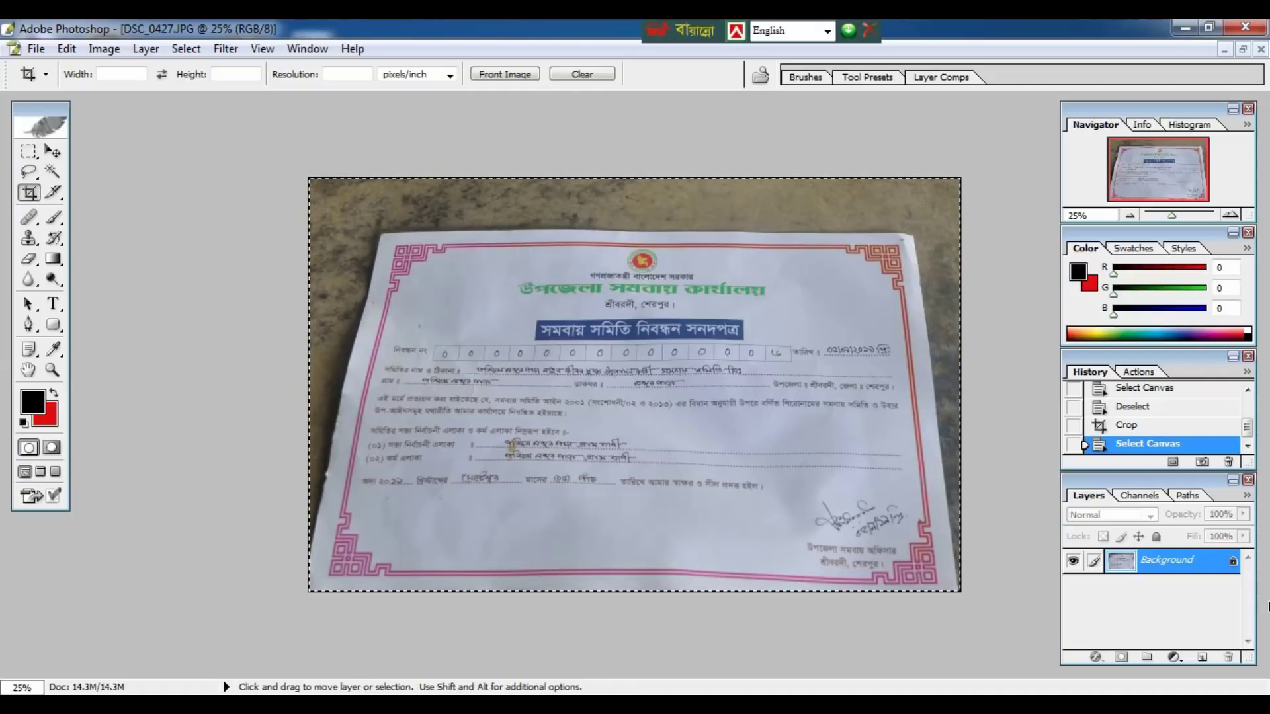
key("ctrl+t")
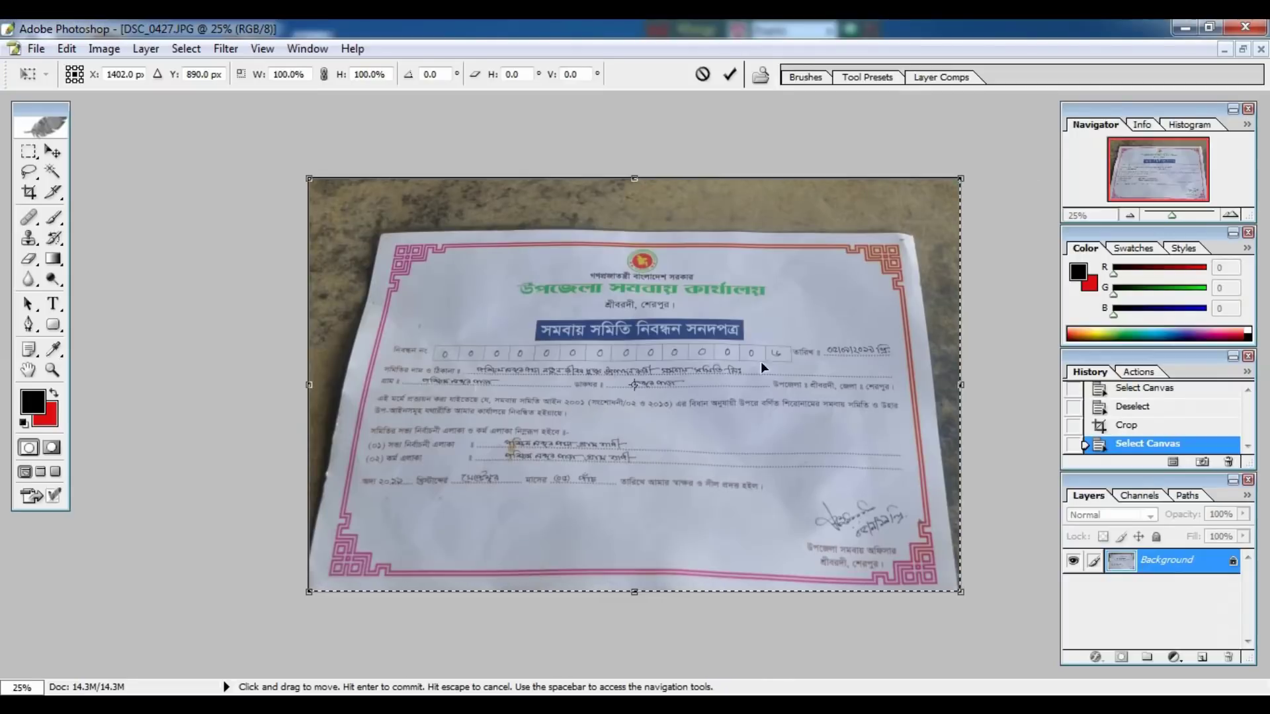
right_click(688, 315)
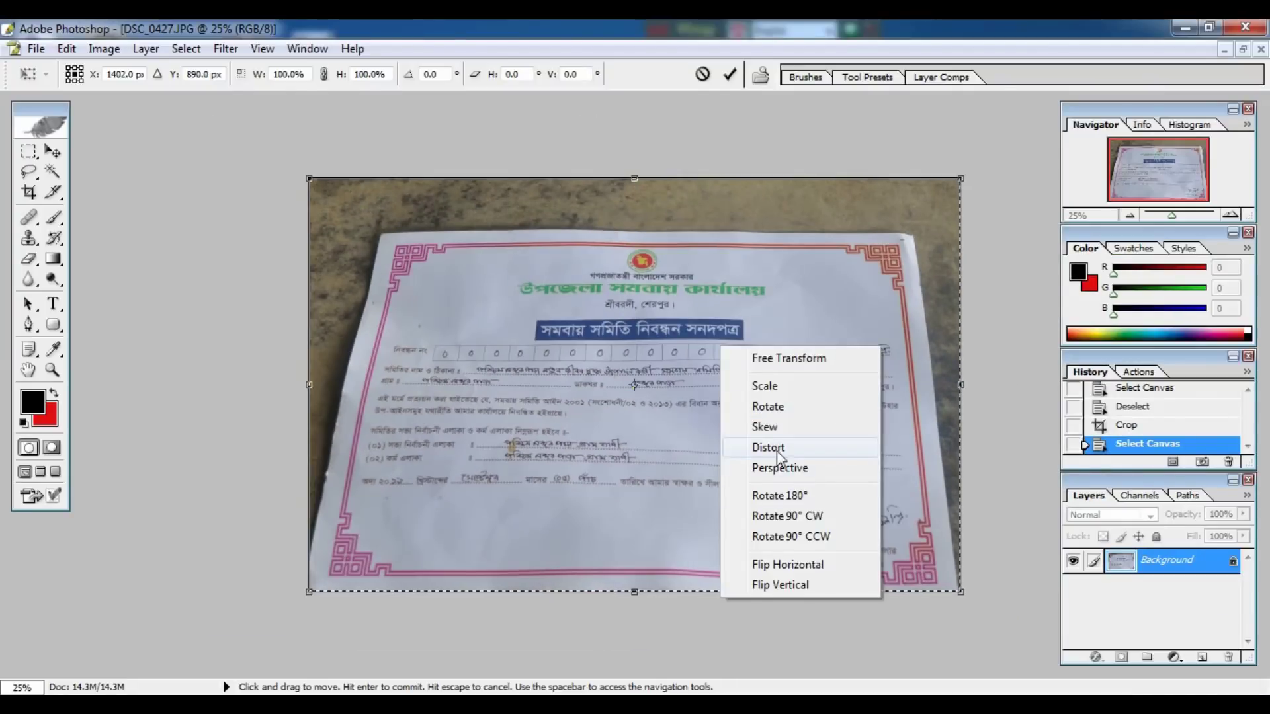
left_click(777, 449)
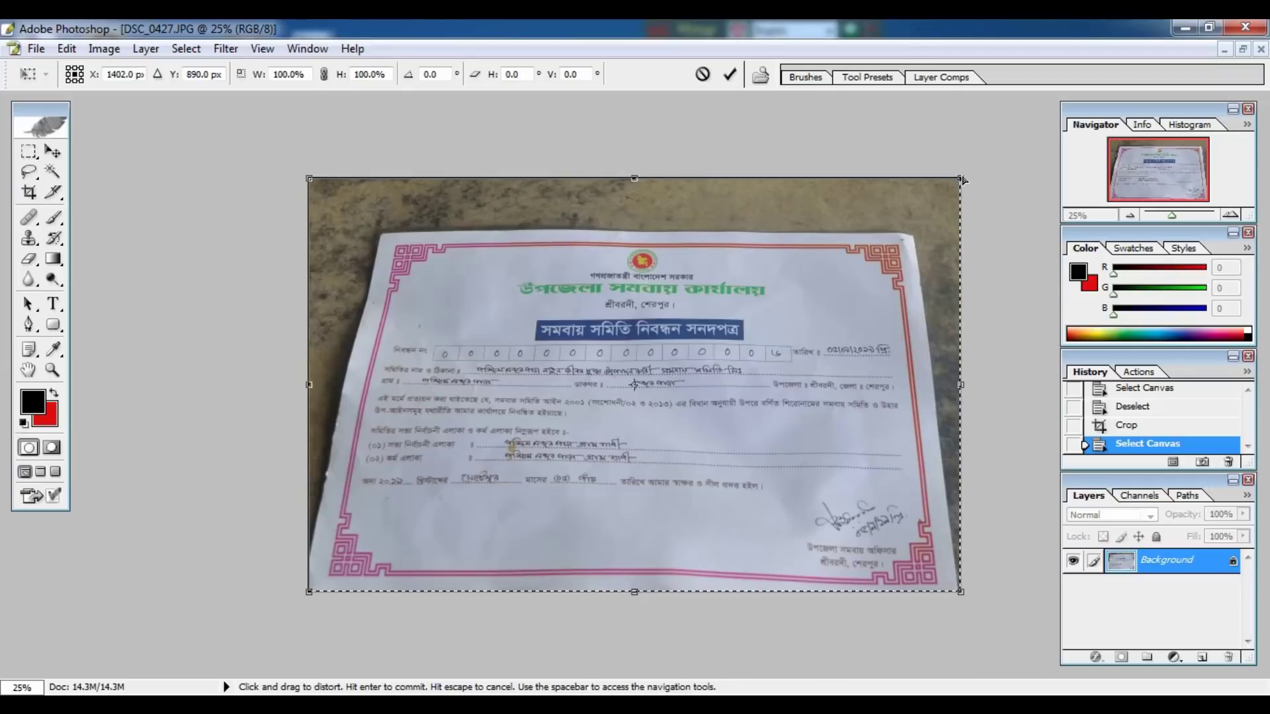
key("ctrl+minus")
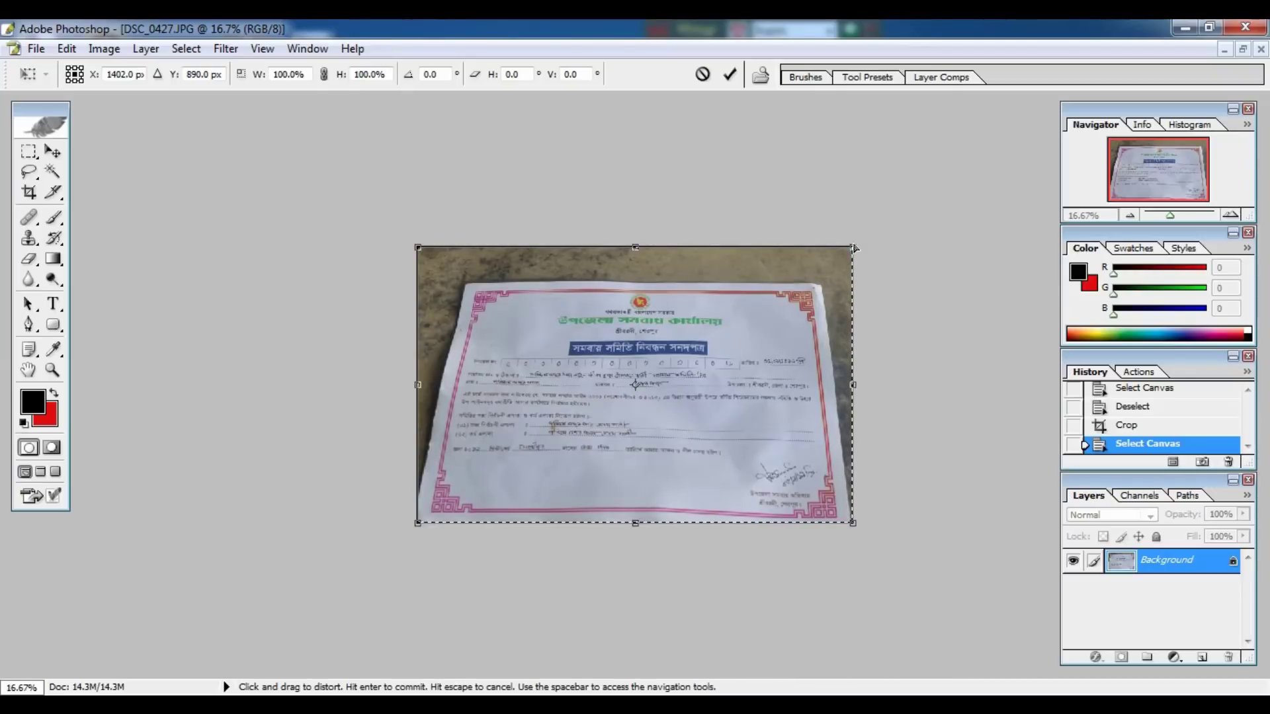
left_click_drag(854, 248, 900, 198)
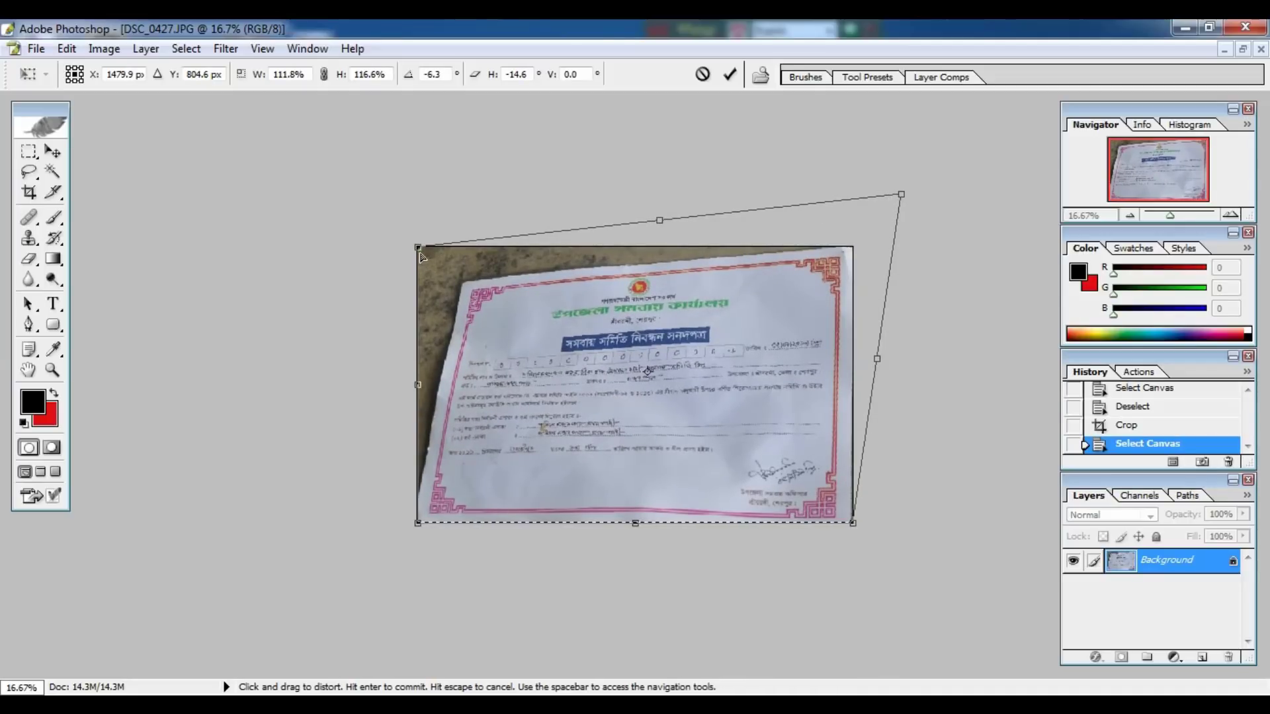
left_click_drag(420, 253, 348, 195)
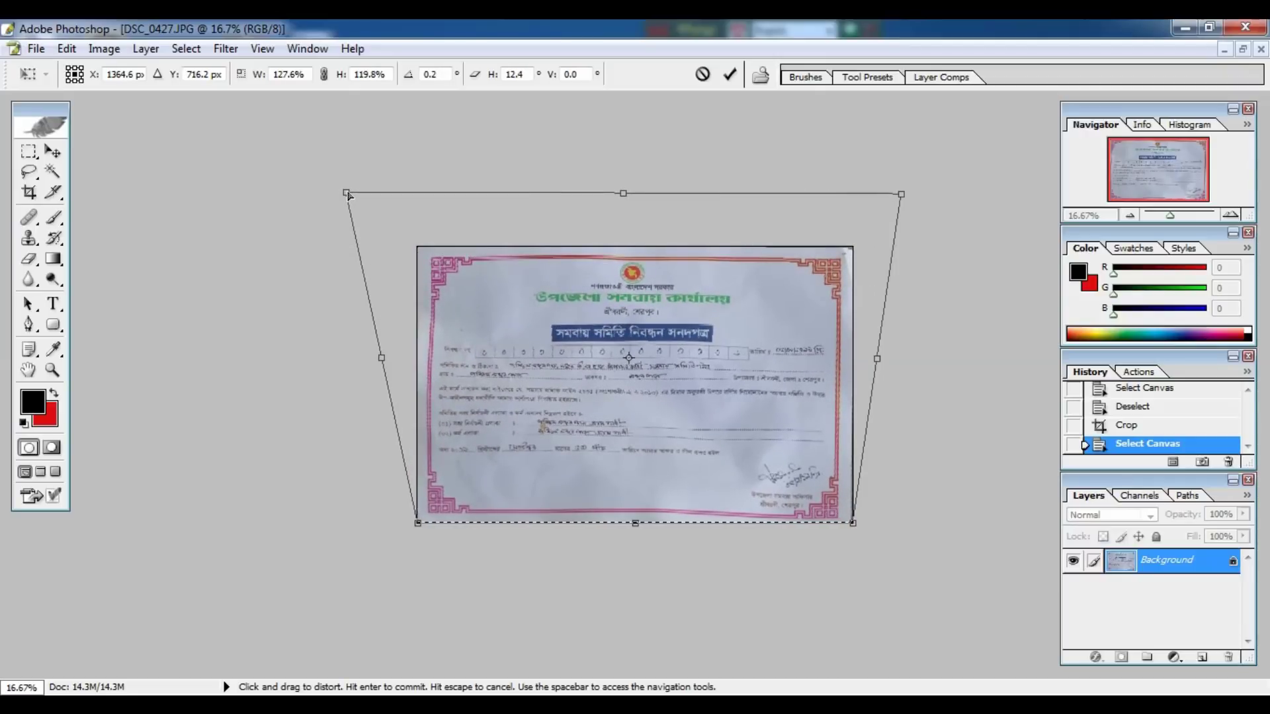
key("Return")
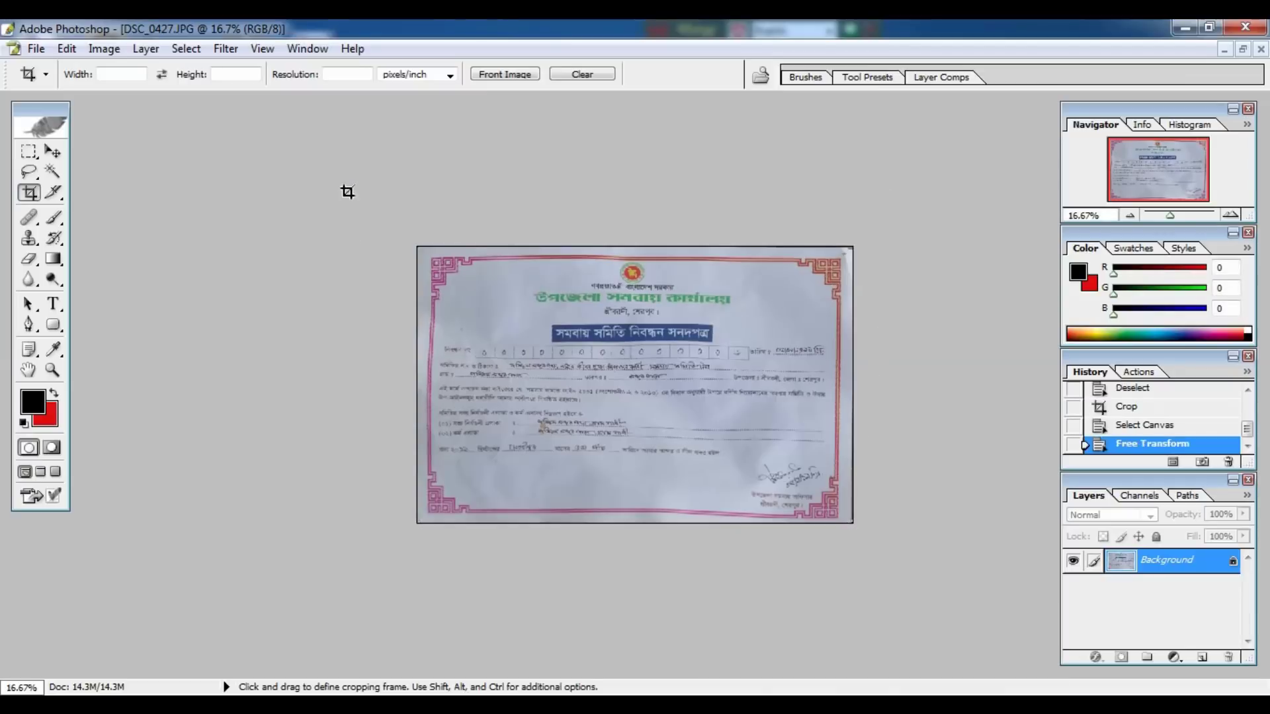
Inspect the straightened certificate, then open Levels and move its dialog aside.
key("ctrl+plus")
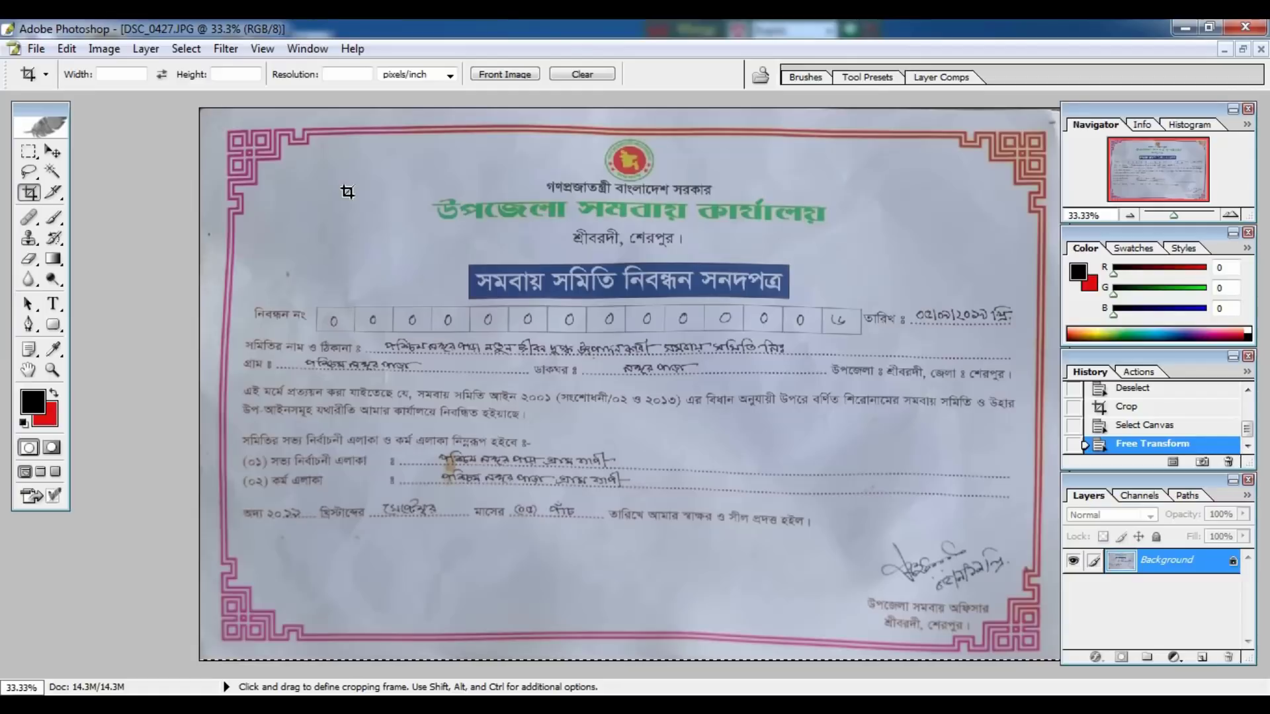
key("ctrl+minus")
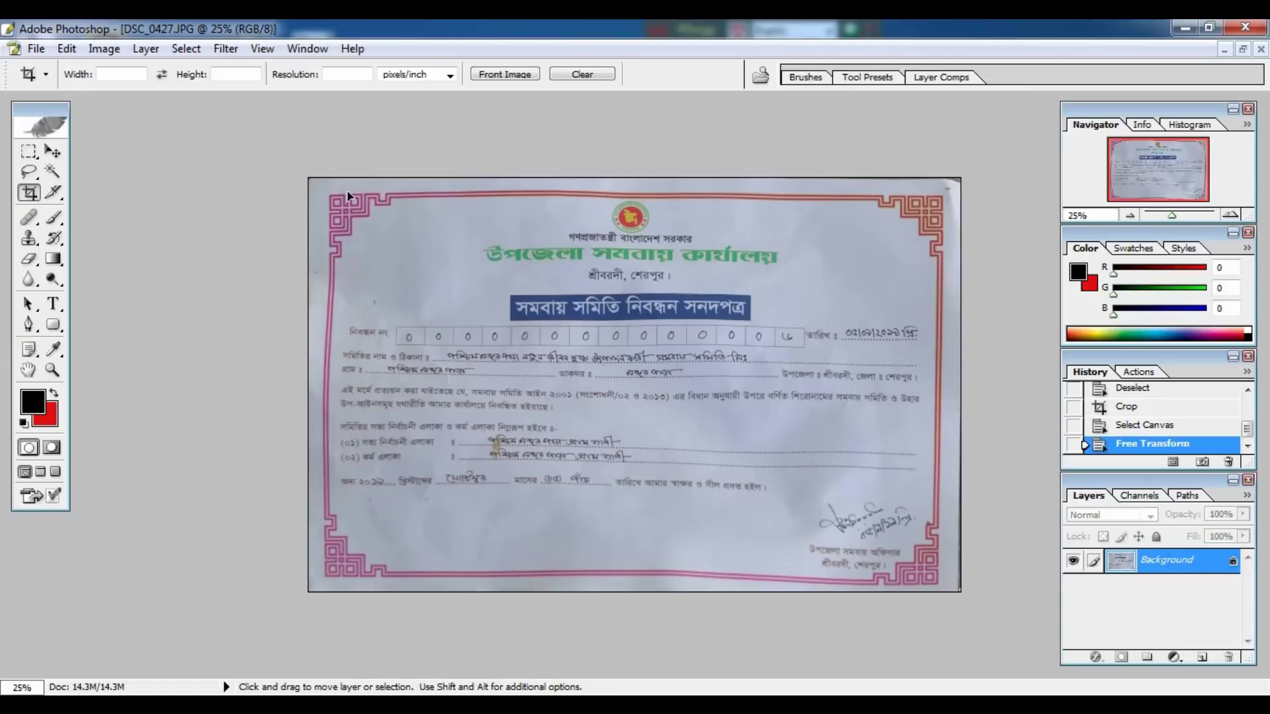
key("ctrl+l")
left_click_drag(578, 237, 919, 160)
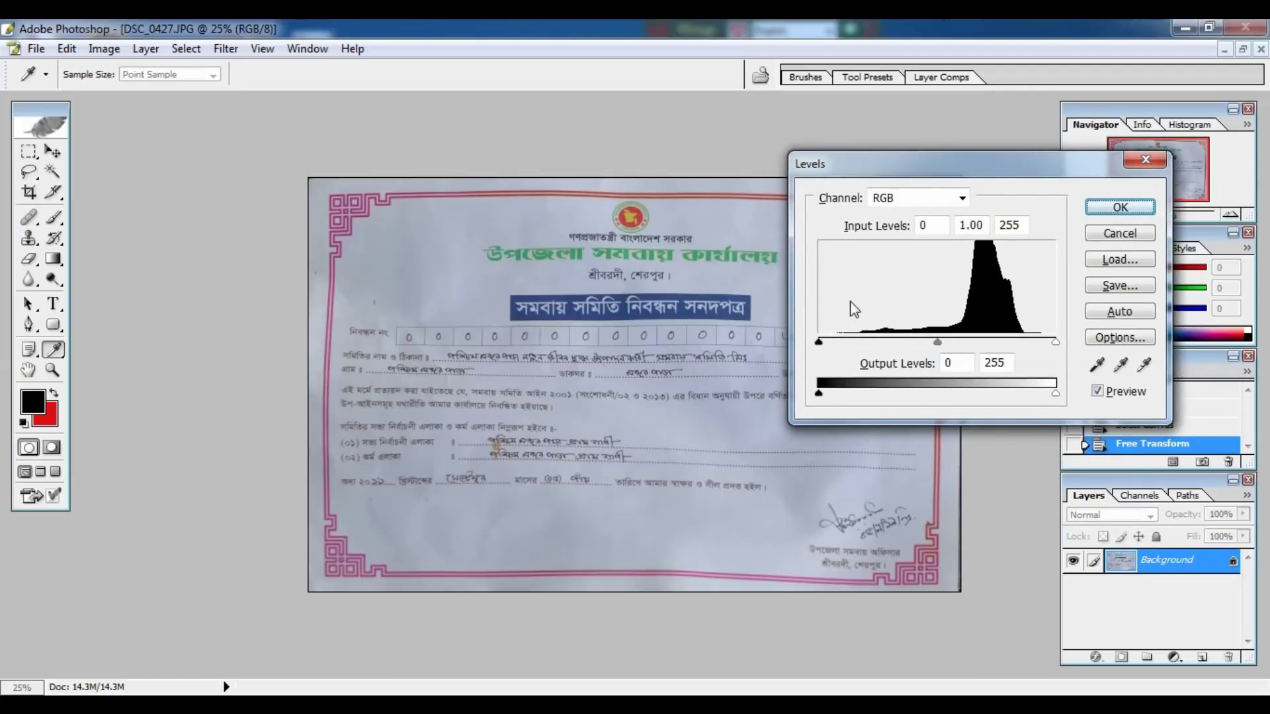
Raise the Levels black input slider to darken text and borders, and apply.
left_click(820, 344)
left_click_drag(820, 344, 895, 347)
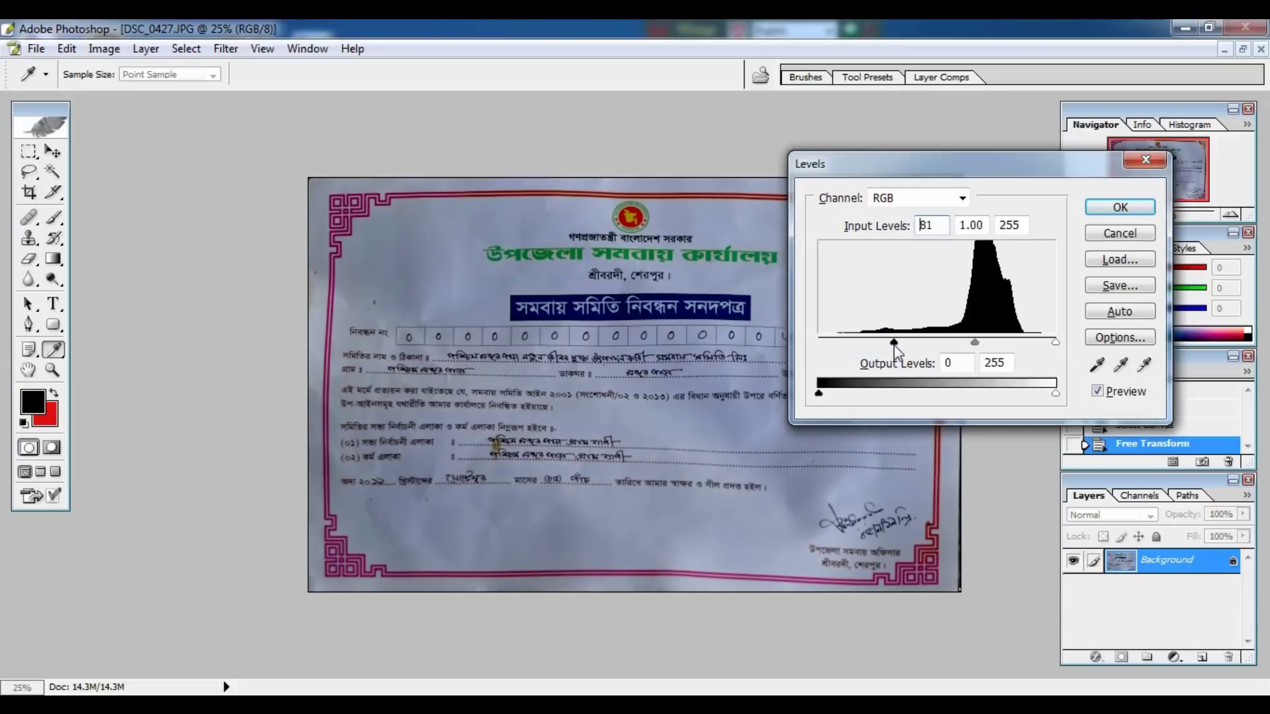
left_click(1120, 207)
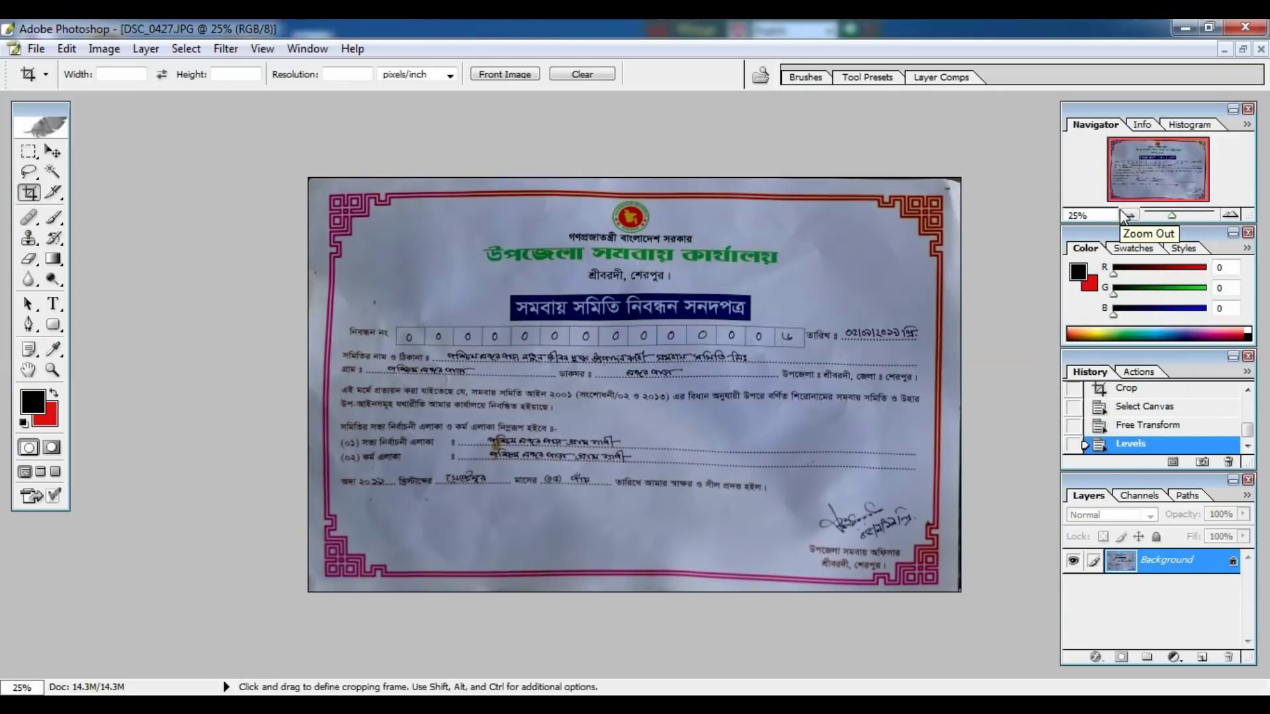
Apply Curves lifting the midpoint to about Input 110 / Output 164.
key("ctrl+m")
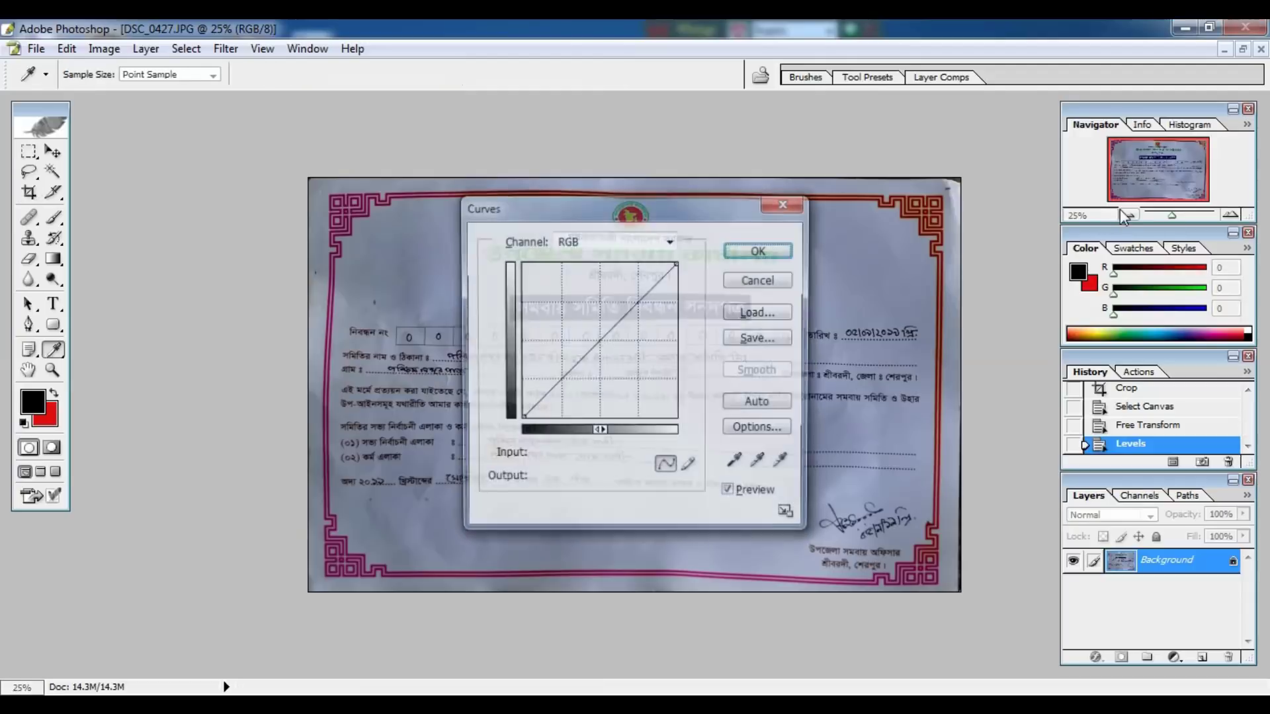
left_click_drag(657, 201, 973, 148)
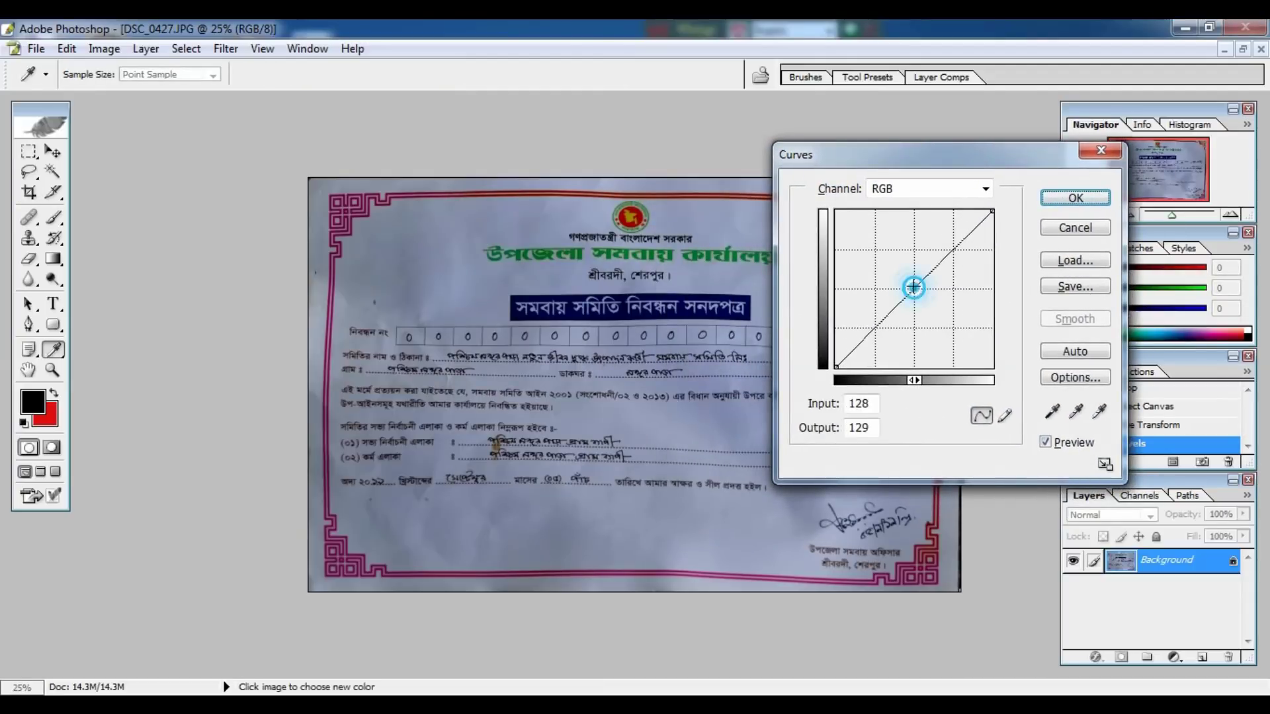
left_click_drag(915, 286, 903, 267)
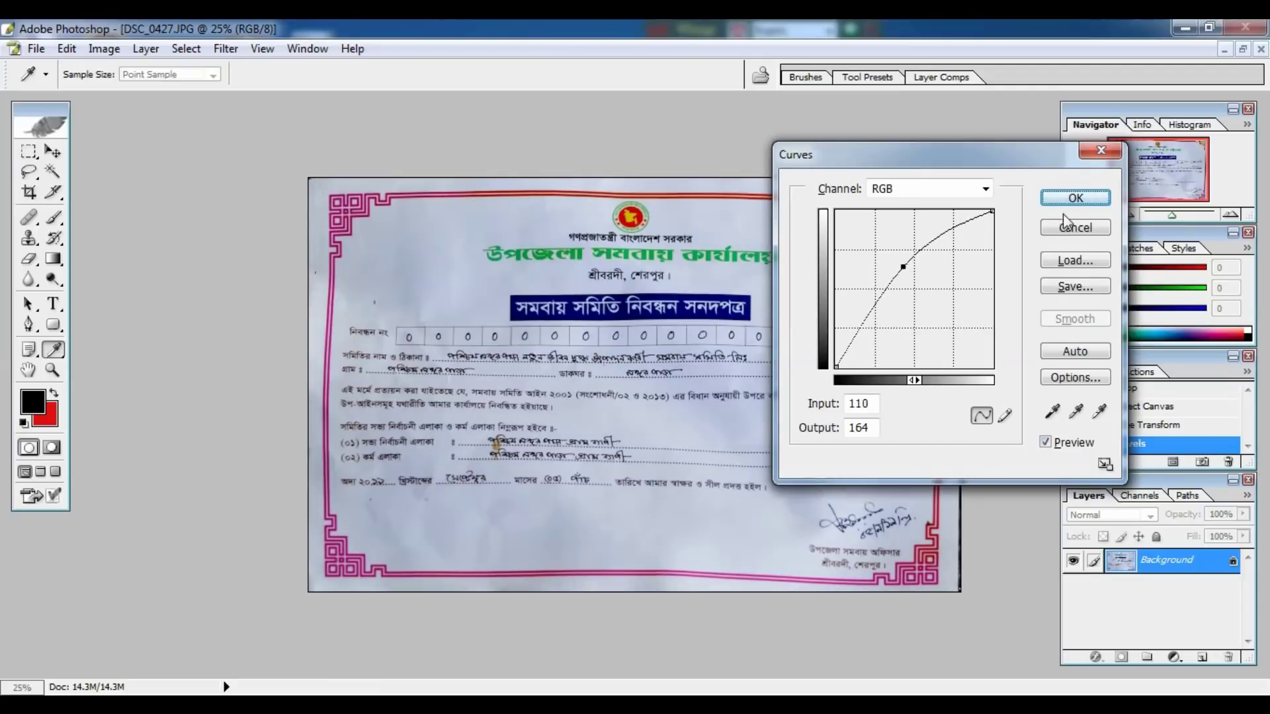
left_click(1067, 197)
key("c")
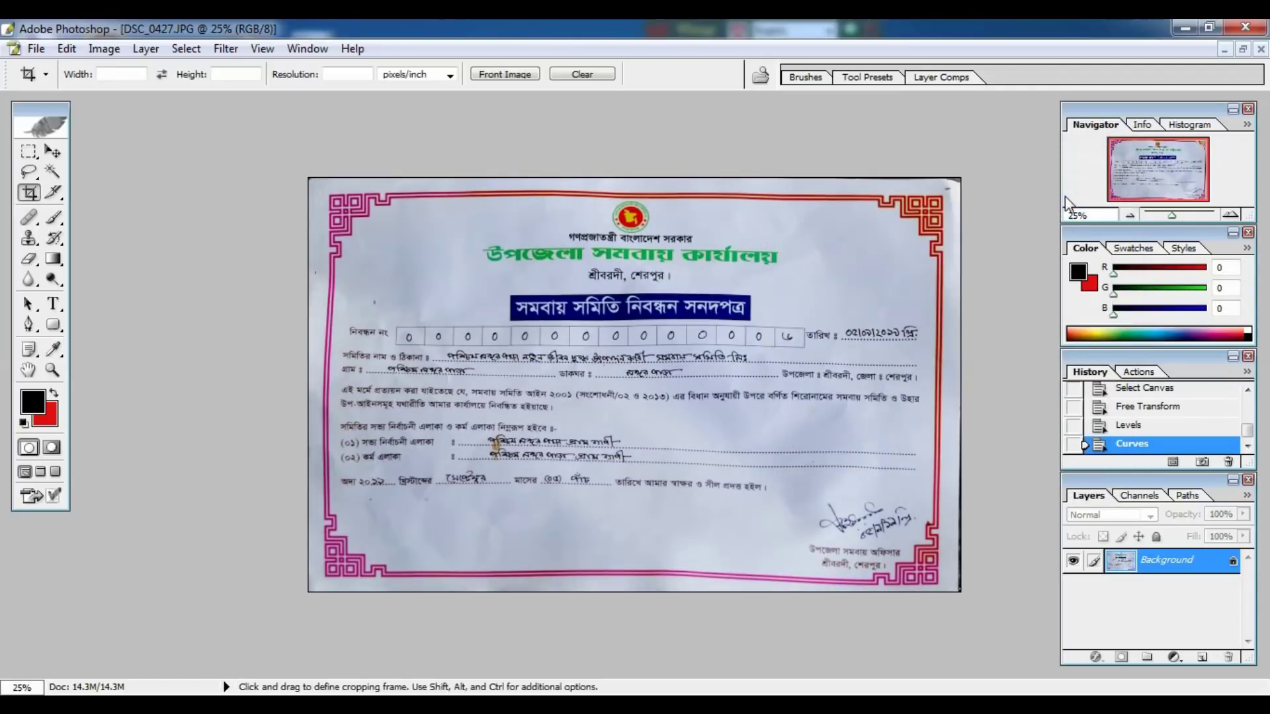
key("ctrl+plus")
key("ctrl+plus")
key("ctrl+minus")
key("ctrl+minus")
key("ctrl+minus")
key("ctrl+alt+z")
key("ctrl+alt+z")
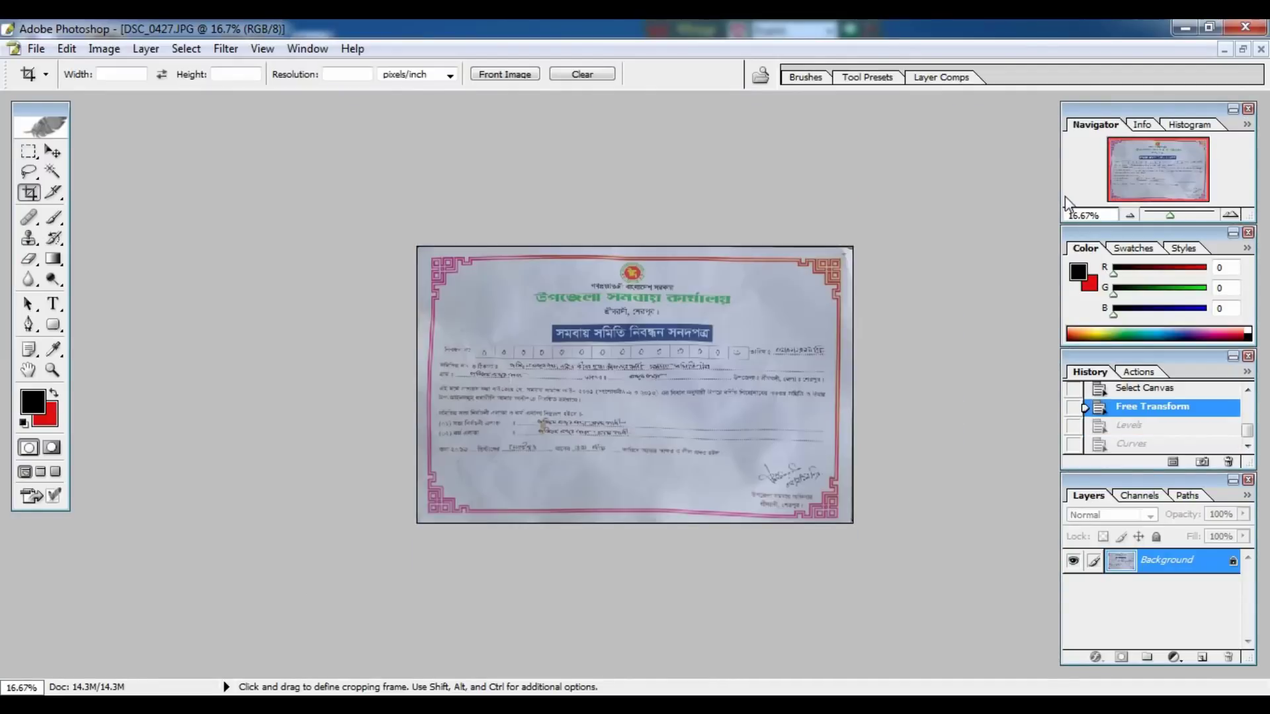
key("ctrl+alt+z")
key("ctrl+shift+z")
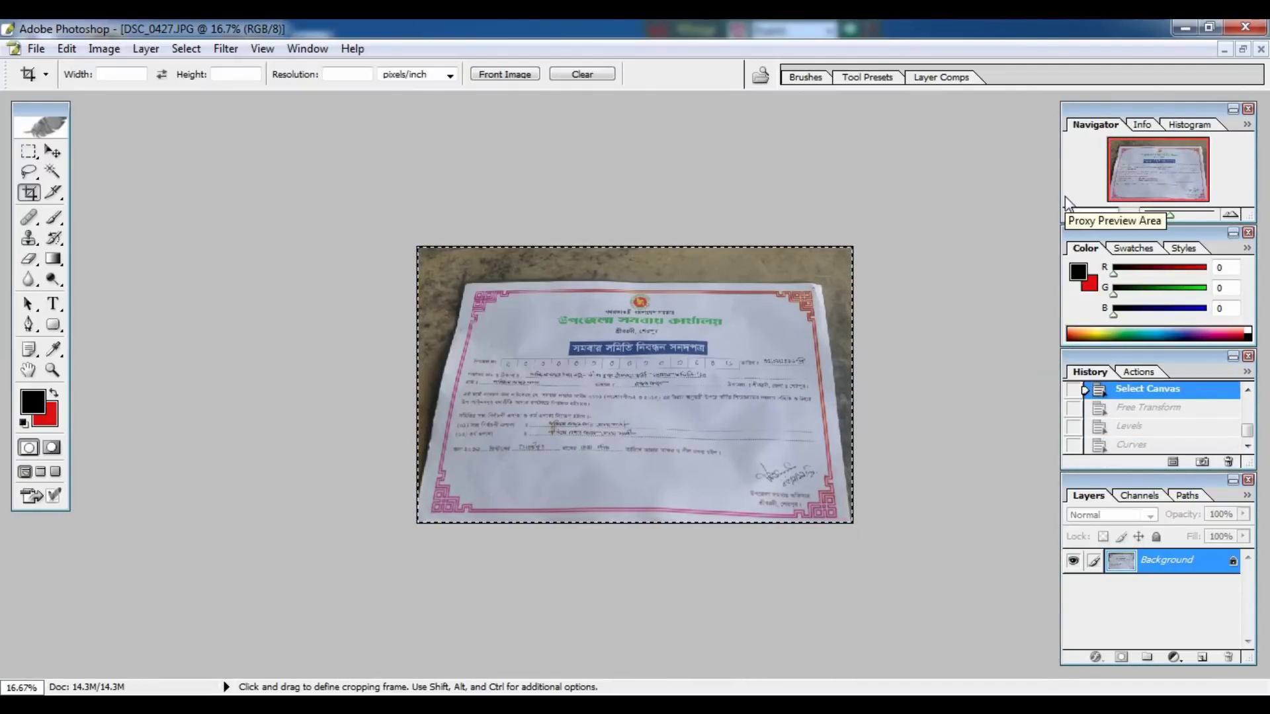
key("ctrl+shift+z")
key("ctrl+shift+z")
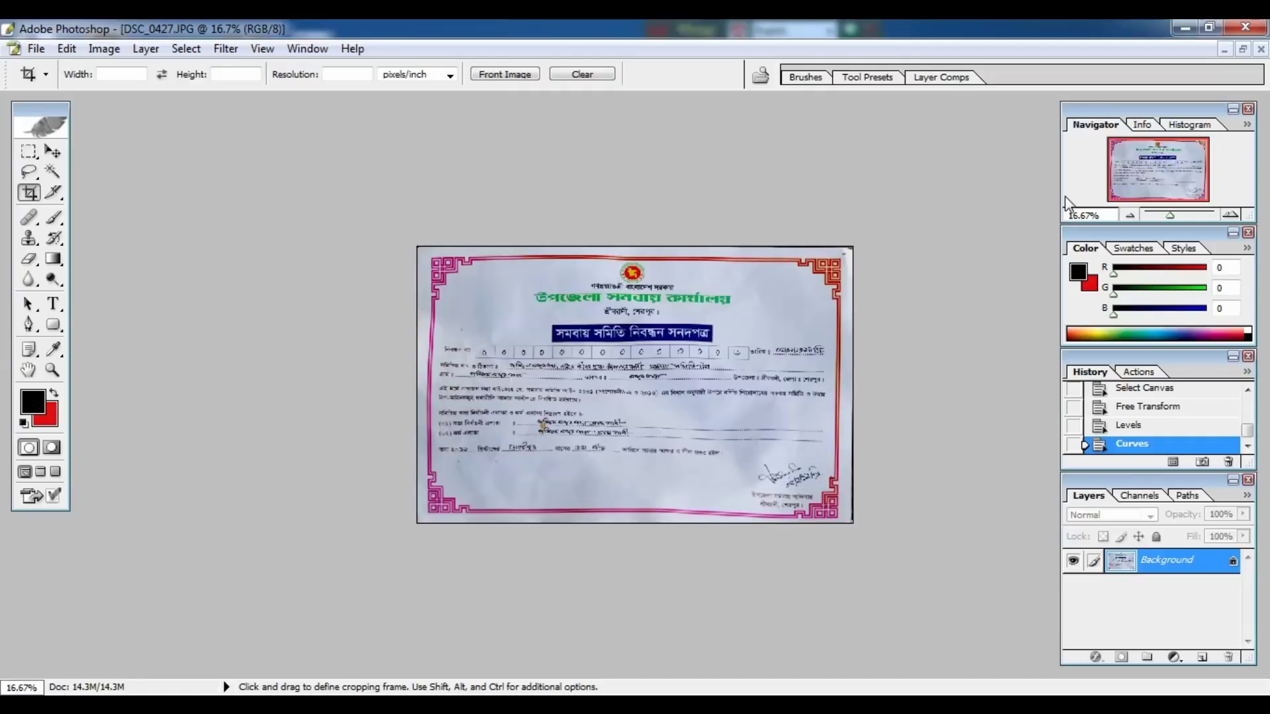